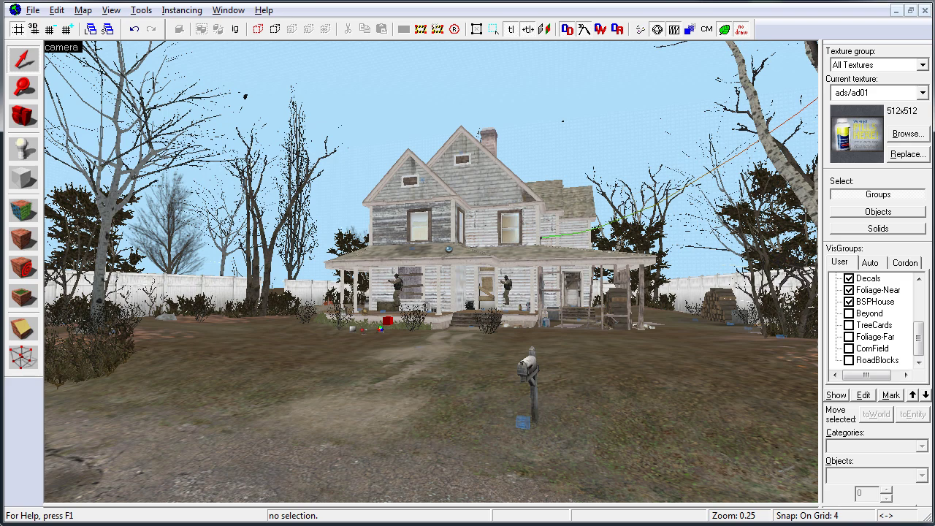
# Show the CornField visgroup and fly along the road to view the cornfield.
pyautogui.moveTo(636, 241); pyautogui.dragTo(433, 276)
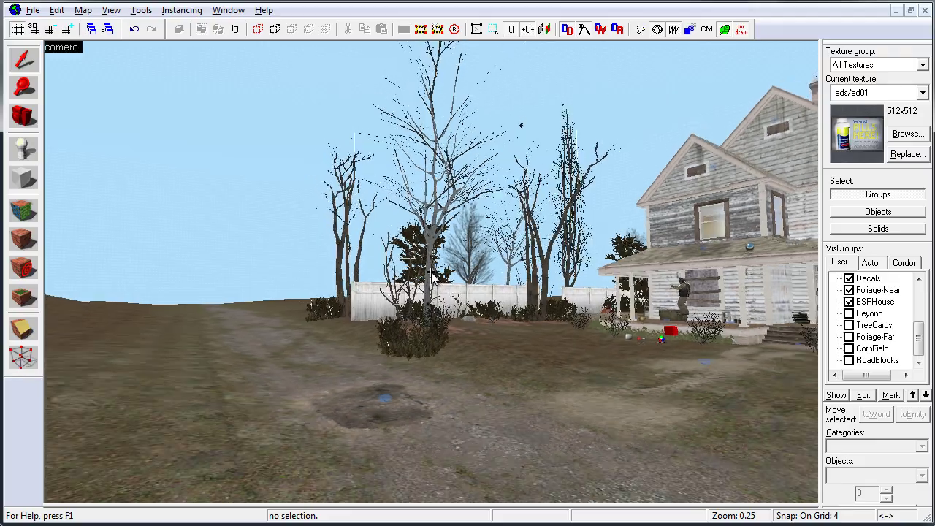
pyautogui.click(849, 348)
pyautogui.moveTo(550, 355); pyautogui.dragTo(433, 276)
pyautogui.press('s')
pyautogui.press('Left')
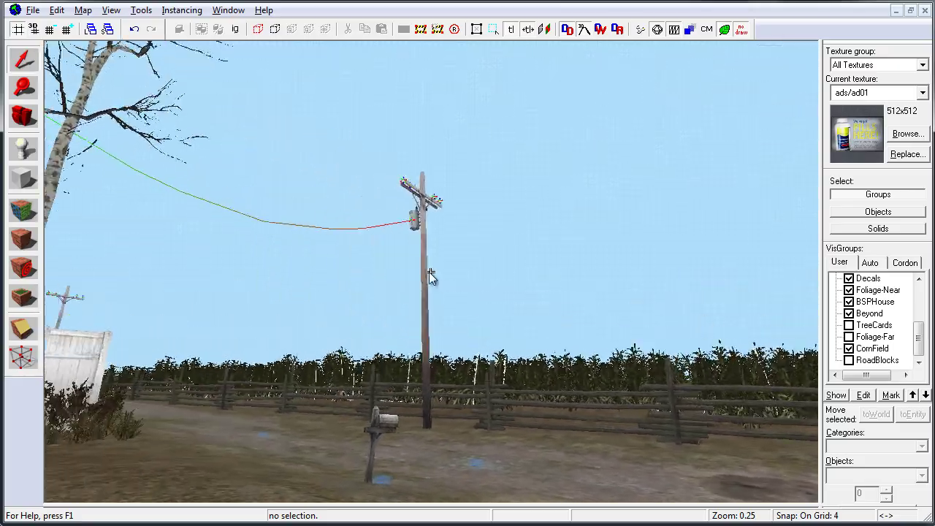
pyautogui.press('Right')
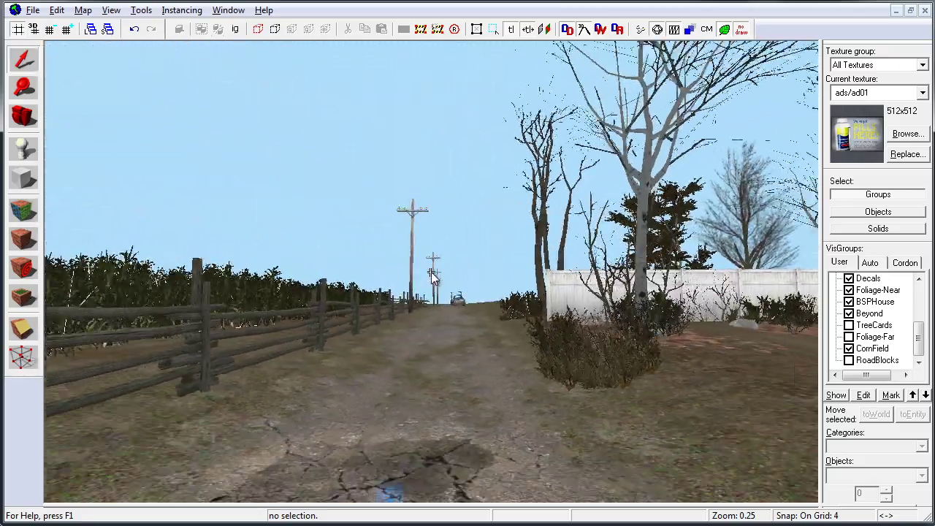
# Show the TreeCards background trees and select the solid block at the road's end.
pyautogui.click(850, 325)
pyautogui.press('w')
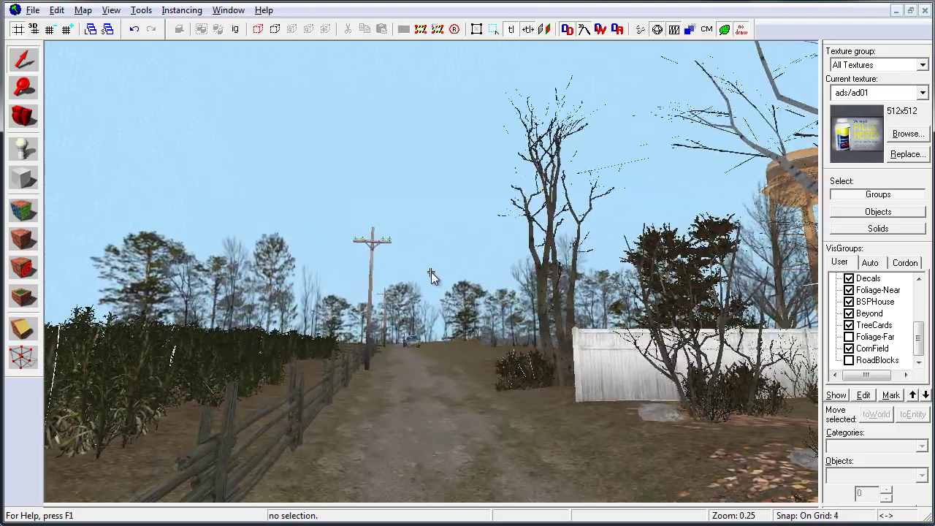
pyautogui.press('s')
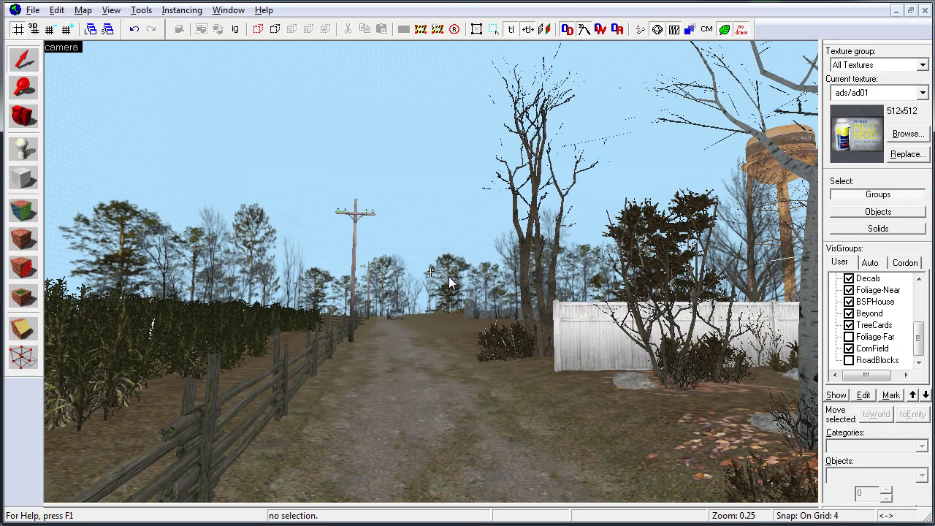
pyautogui.click(489, 281)
# Test-move the solid beside the power pole, then undo it back into place.
pyautogui.moveTo(490, 281); pyautogui.dragTo(403, 290)
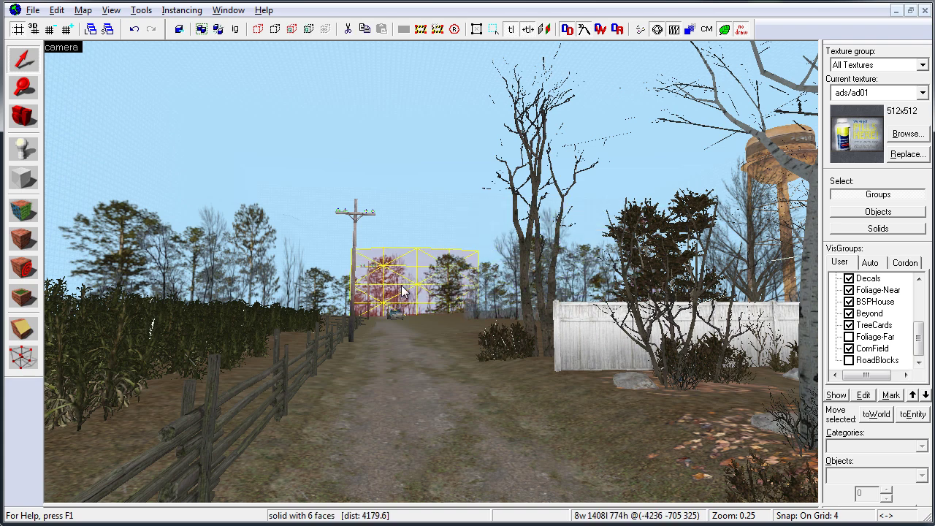
pyautogui.moveTo(285, 282); pyautogui.dragTo(268, 275)
pyautogui.hotkey('ctrl', 'z')
# Show the Foliage-Far visgroup and select the prop near the water tower.
pyautogui.click(849, 337)
pyautogui.press('Right')
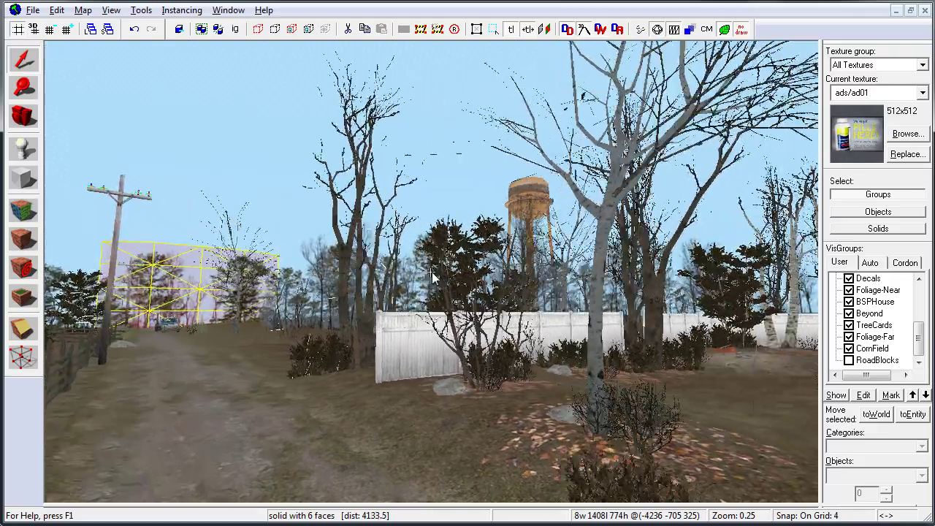
pyautogui.press('a')
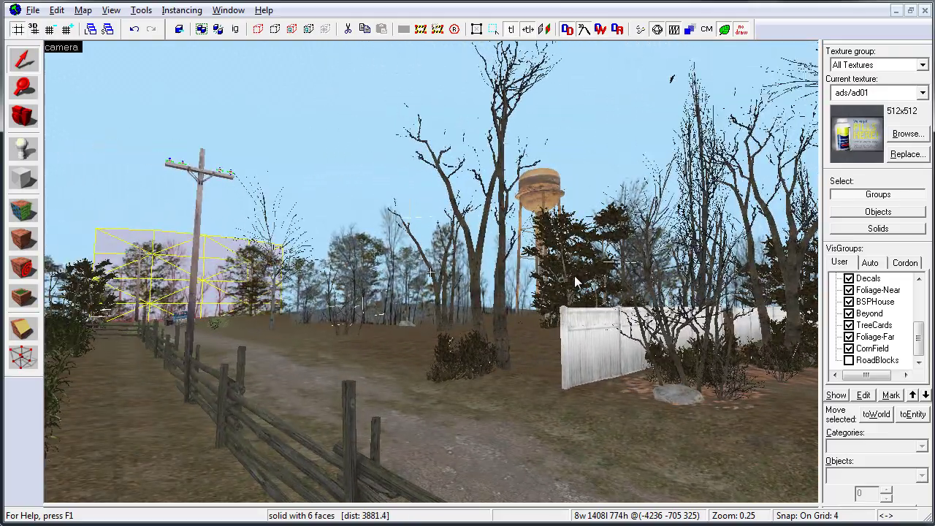
pyautogui.click(559, 285)
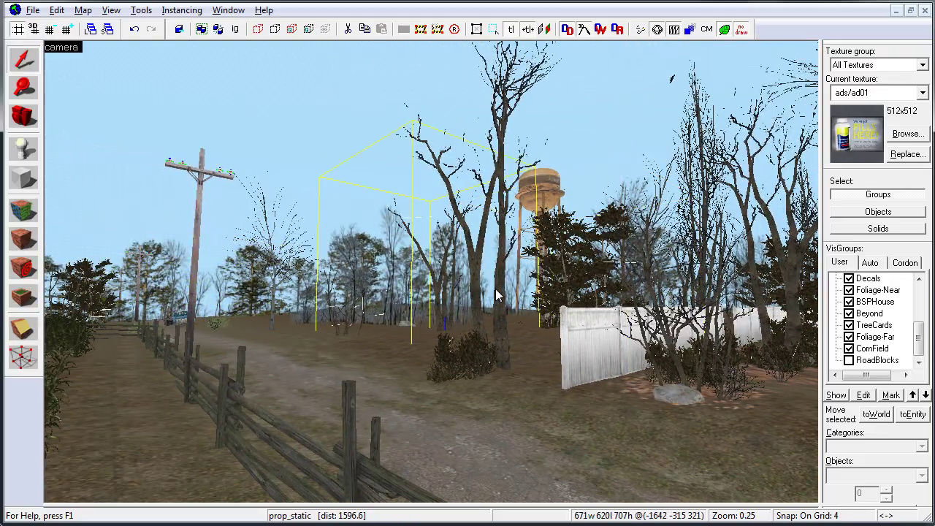
pyautogui.press('Right')
pyautogui.press('Right')
pyautogui.press('Right')
pyautogui.press('Right')
pyautogui.press('Right')
pyautogui.press('Right')
pyautogui.press('Right')
pyautogui.press('Right')
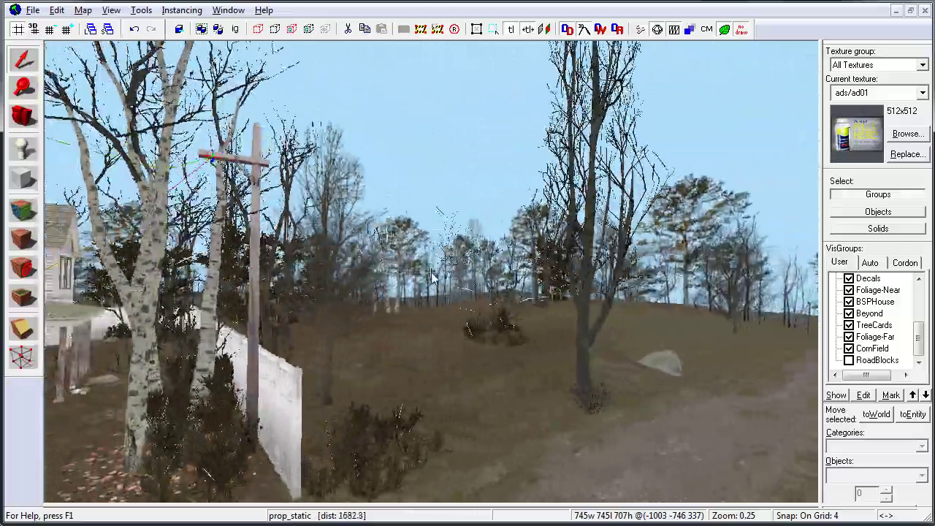
pyautogui.press('d')
# Show the RoadBlocks visgroup and fly down the dirt road to the barrier.
pyautogui.click(849, 361)
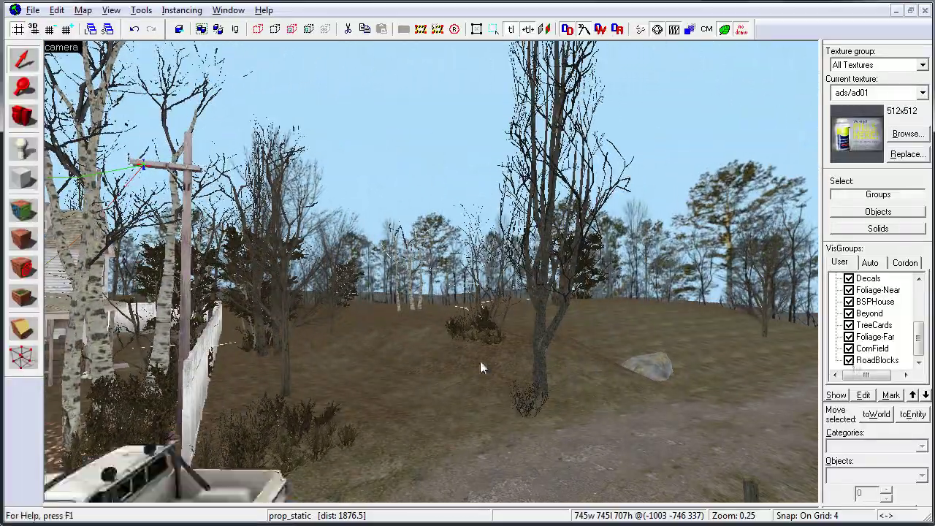
pyautogui.press('z')
pyautogui.press('w')
pyautogui.press('Left')
pyautogui.press('Left')
pyautogui.press('Left')
pyautogui.press('Left')
pyautogui.press('w')
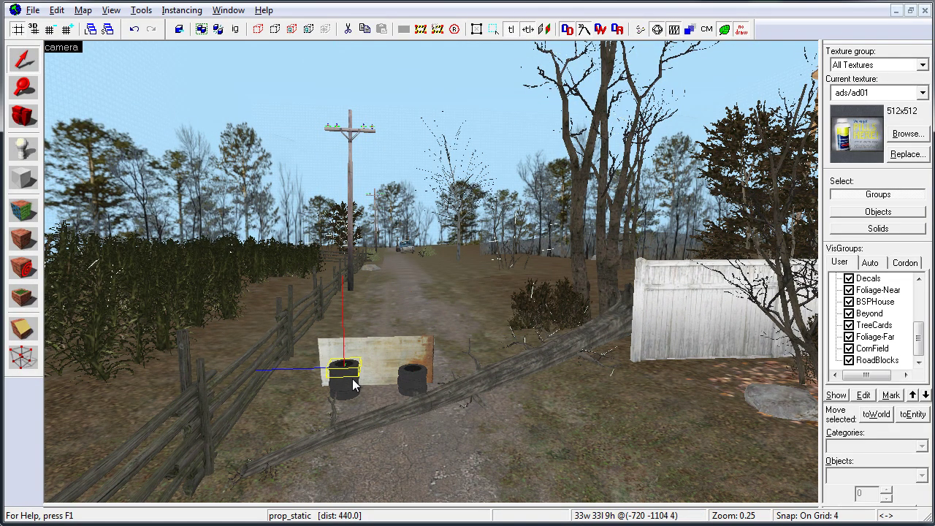
# Fly through the fence gap into the yard and select the ground patch.
pyautogui.press('z')
pyautogui.press('Left')
pyautogui.press('Left')
pyautogui.press('Left')
pyautogui.press('Left')
pyautogui.press('Left')
pyautogui.press('Left')
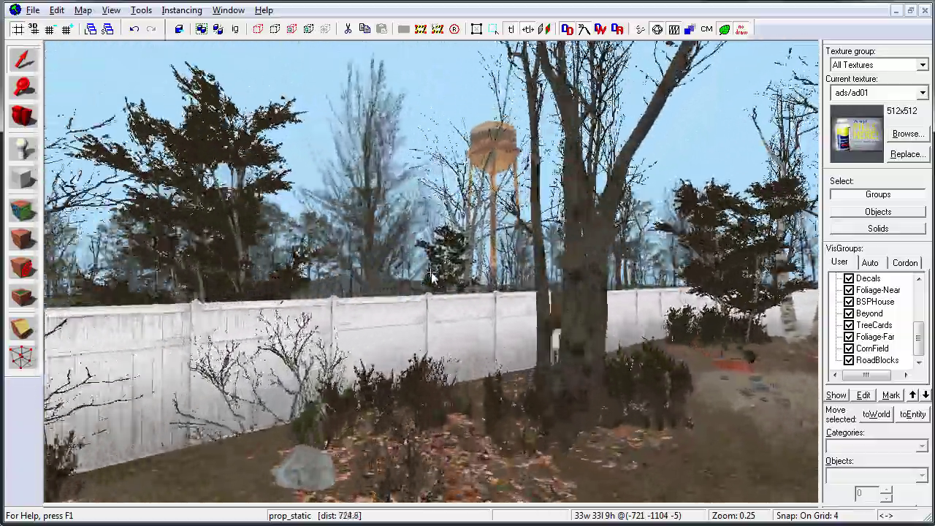
pyautogui.press('Left')
pyautogui.press('Left')
pyautogui.press('Left')
pyautogui.press('Up')
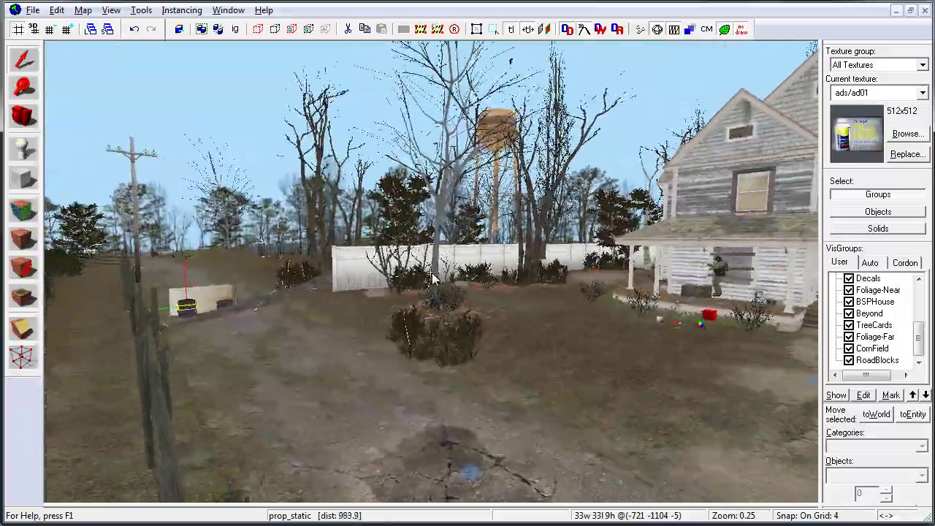
pyautogui.press('Up')
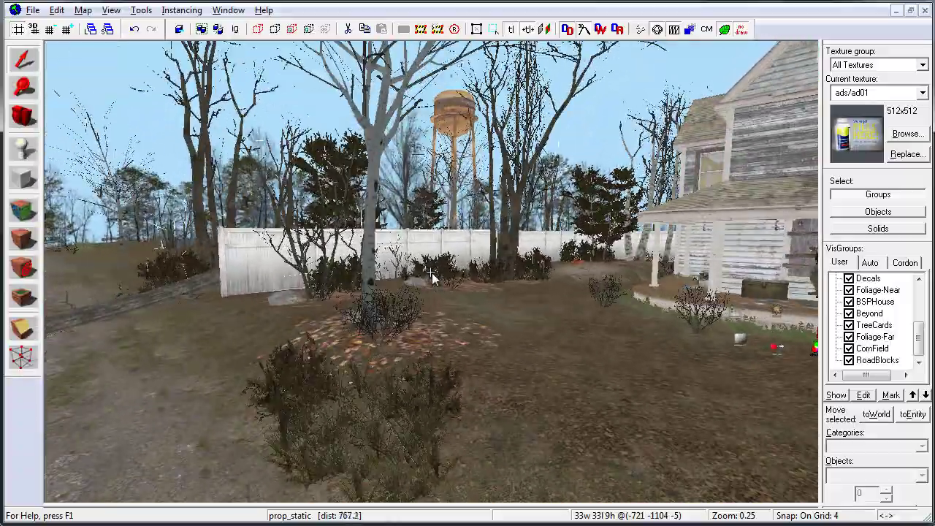
pyautogui.click(218, 326)
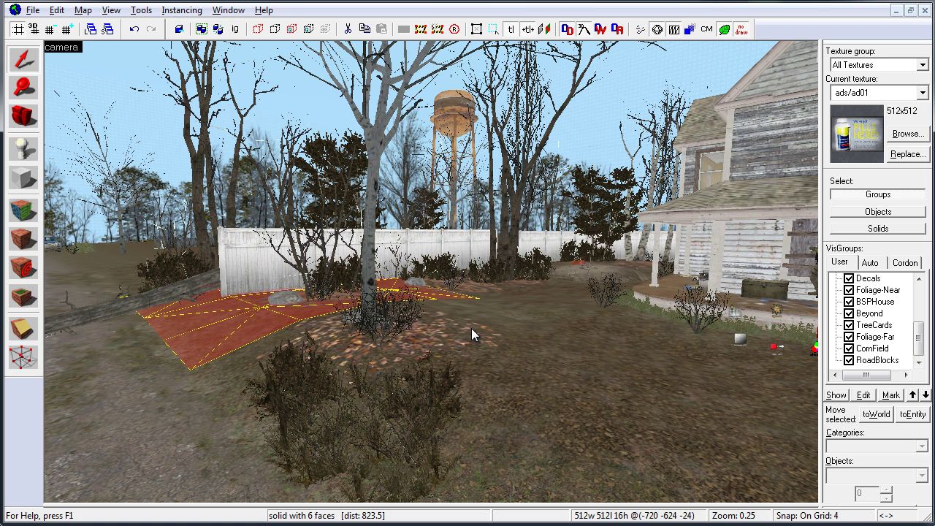
# Fly to the farmhouse porch and look down at the fog, lighting and logic entities.
pyautogui.press('z')
pyautogui.press('w')
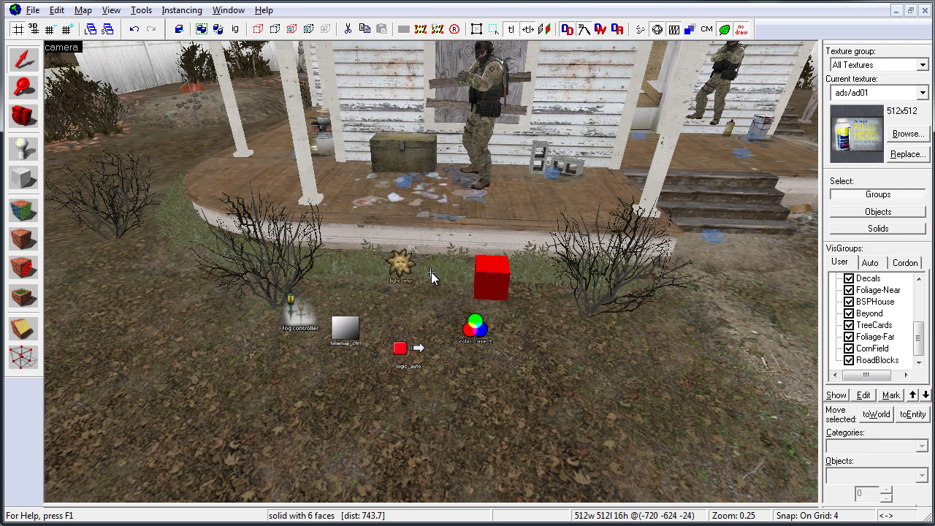
# Inspect the env_sun, tonemap controller and logic_auto properties without changing them.
pyautogui.doubleClick(492, 271)
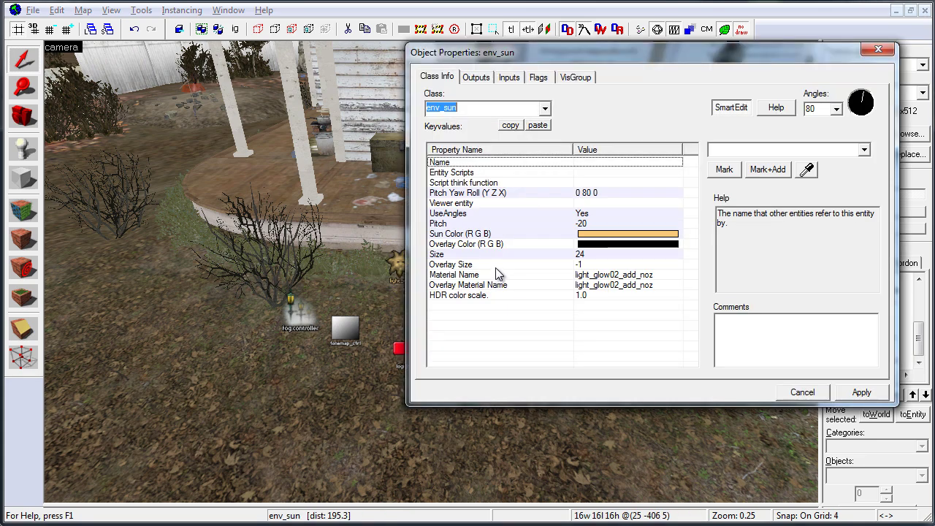
pyautogui.click(880, 51)
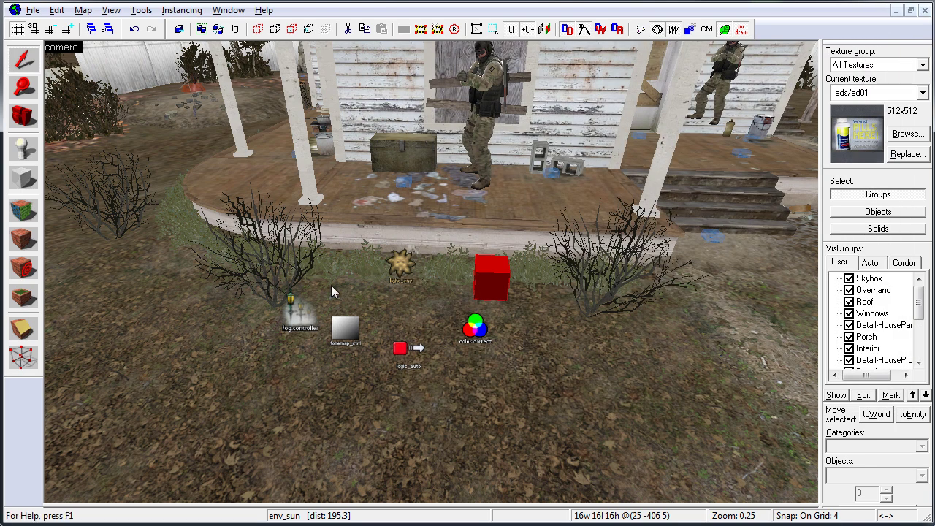
pyautogui.doubleClick(346, 333)
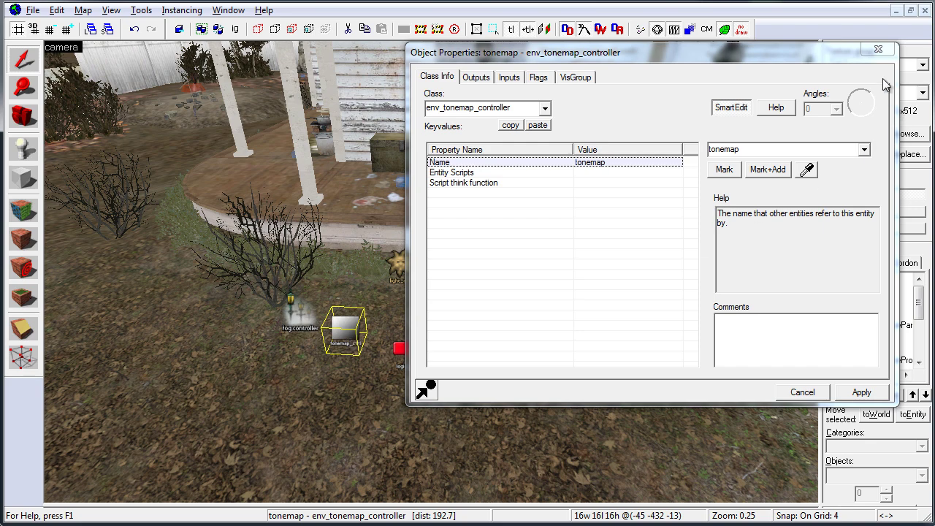
pyautogui.click(399, 349)
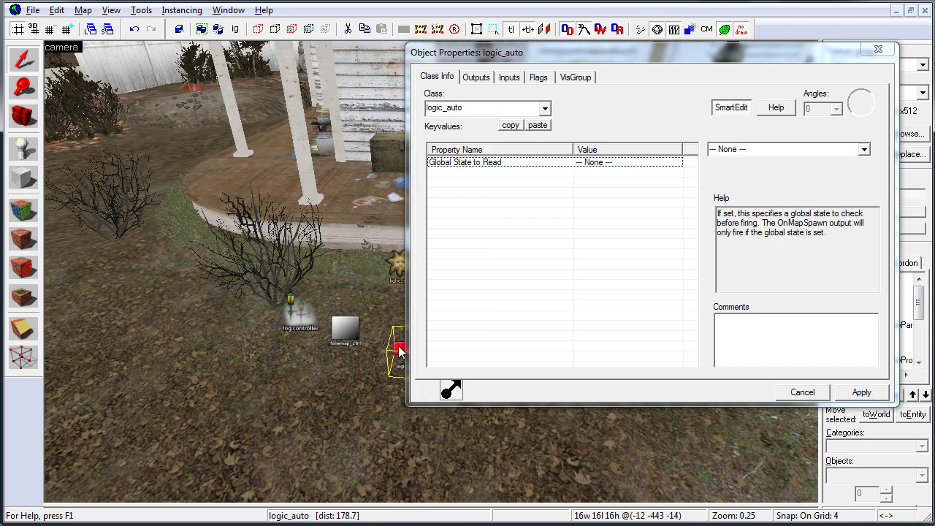
pyautogui.press('Escape')
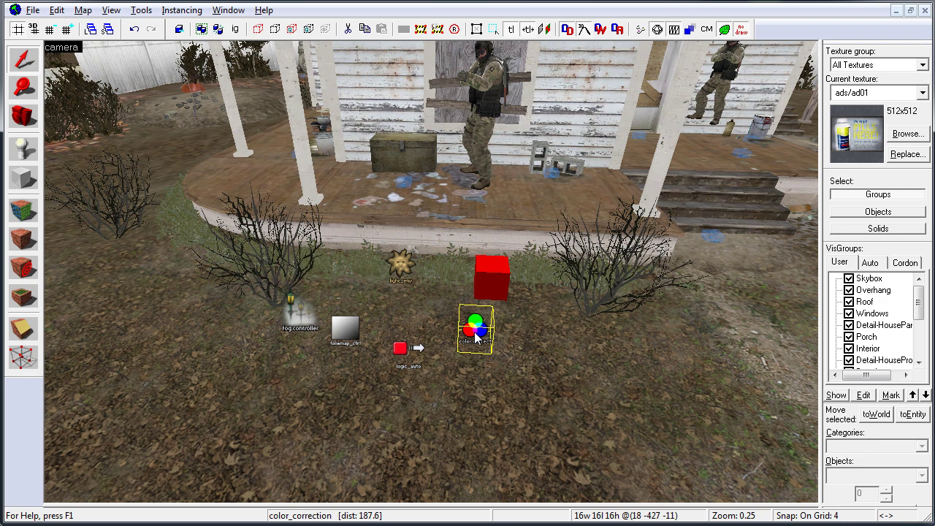
# Compile and run the map with the 'Full compile -both -final (slow!)' configuration.
pyautogui.click(638, 32)
pyautogui.click(327, 190)
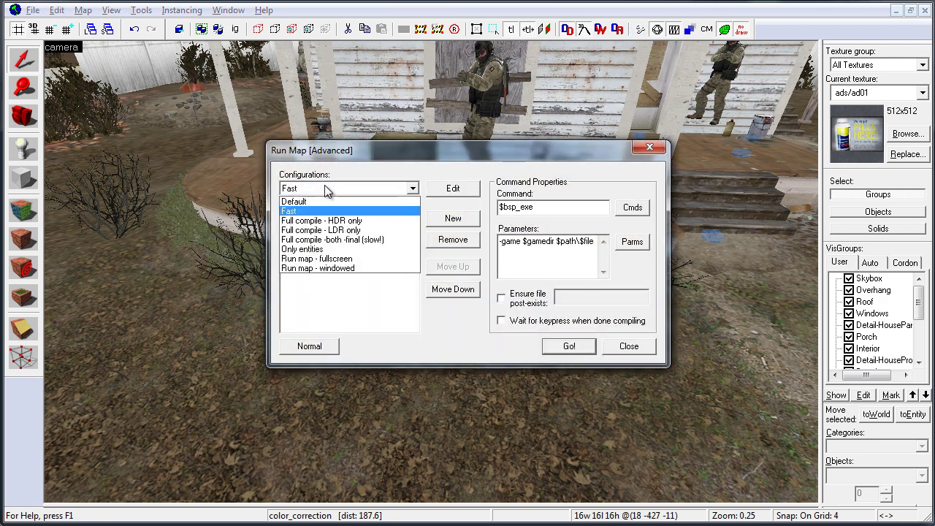
pyautogui.click(363, 241)
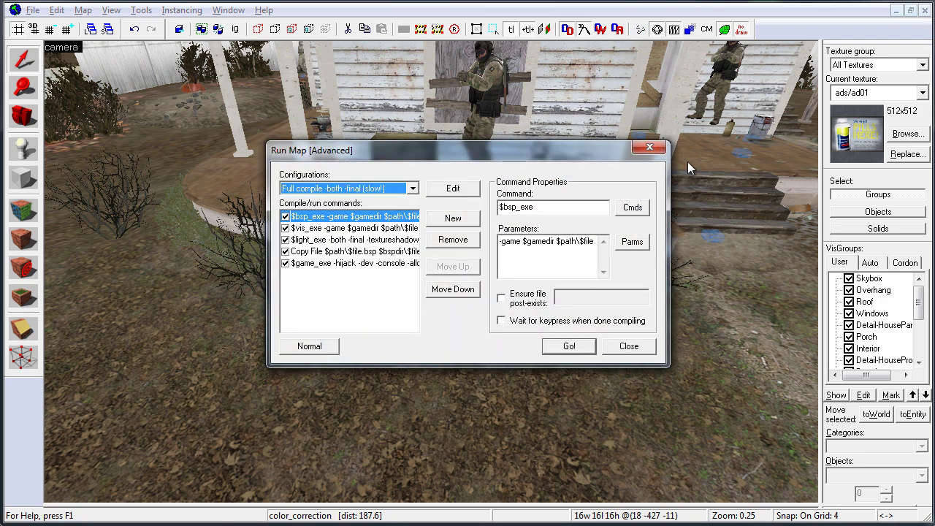
pyautogui.click(650, 149)
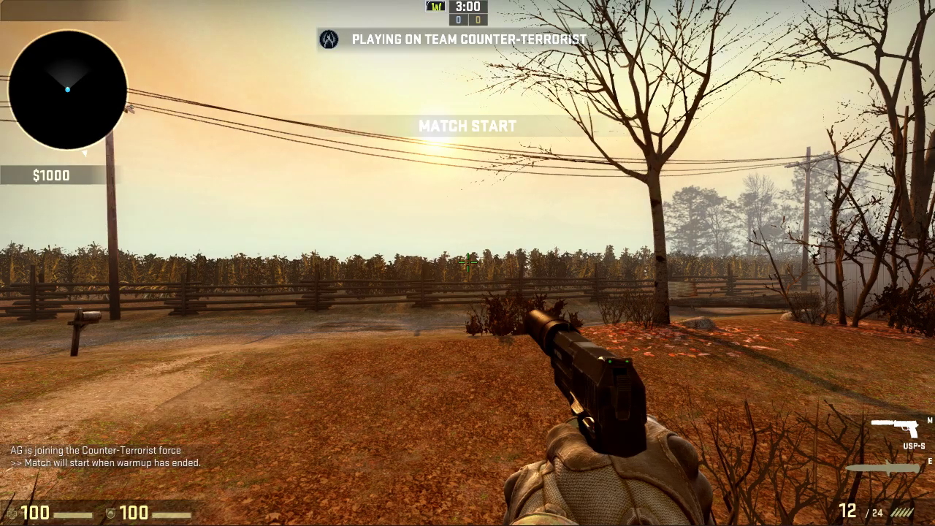
# Walk the fenced dirt road in-game to the tin wall, then save as abandonedhouse-11-terrain.vmf.
pyautogui.press('w')
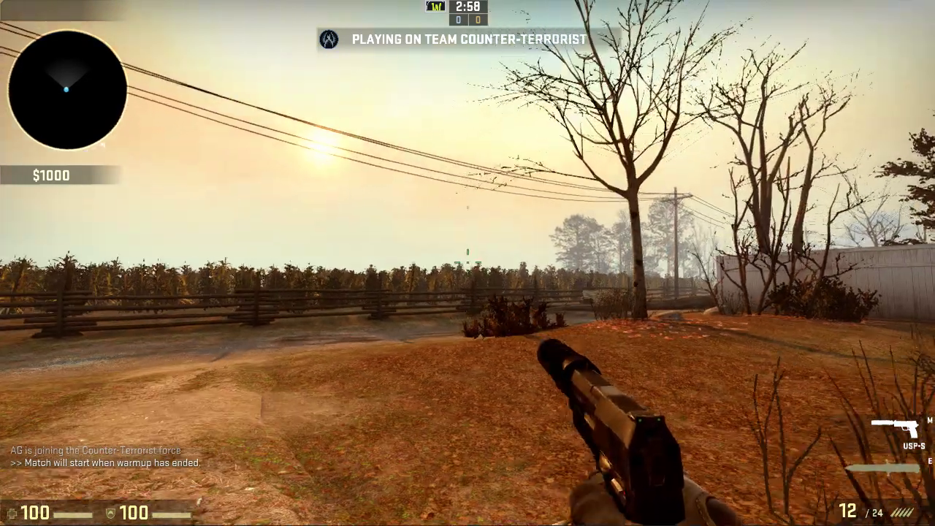
pyautogui.press('w')
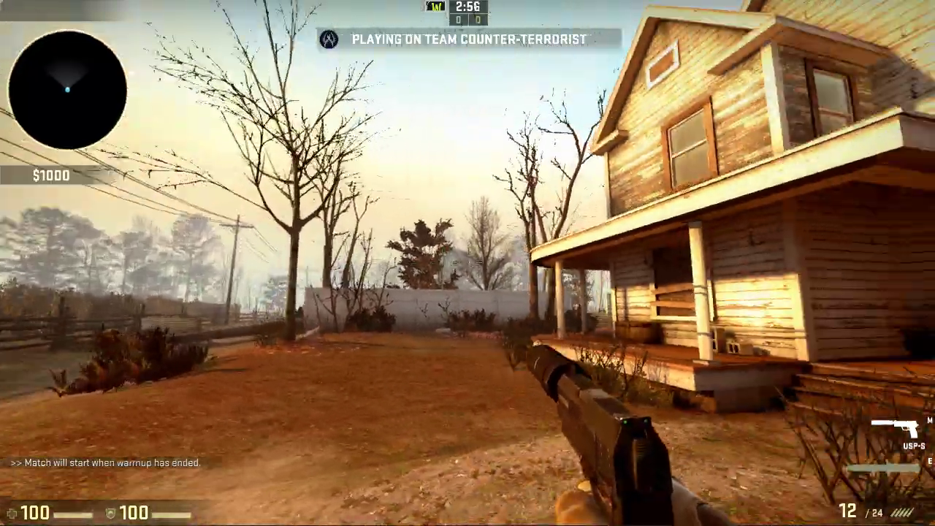
pyautogui.press('s')
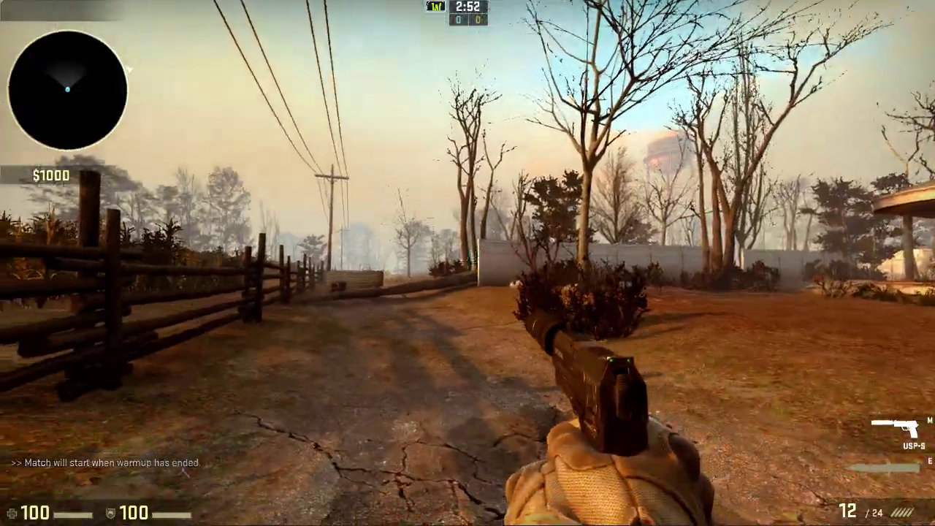
pyautogui.press('w')
pyautogui.press('w')
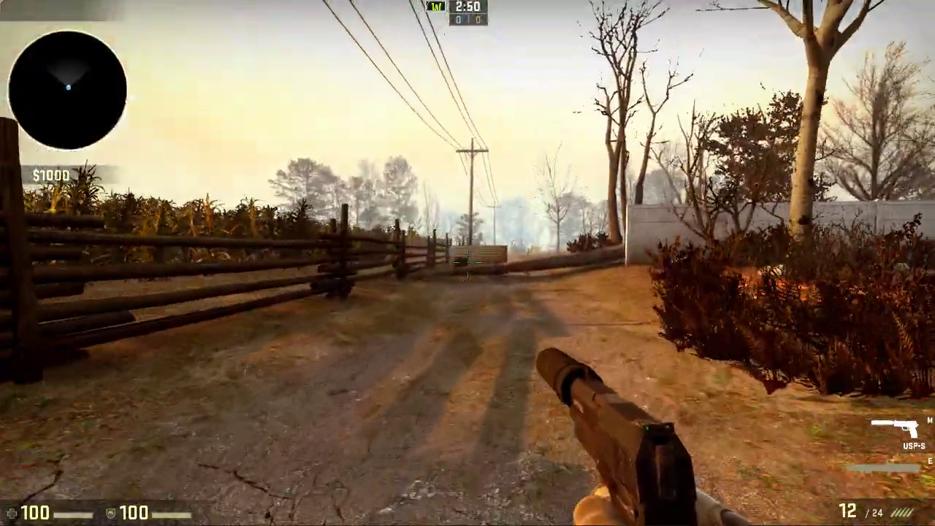
pyautogui.press('w')
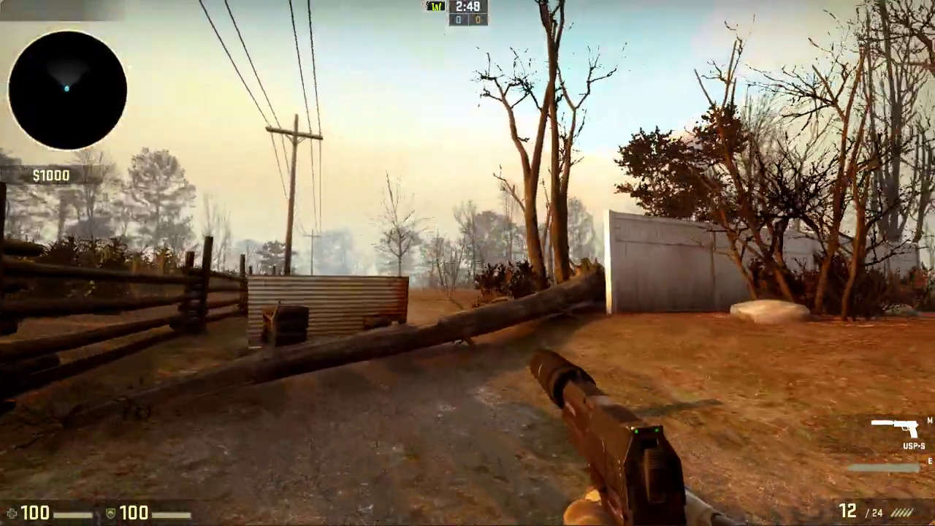
pyautogui.press('w')
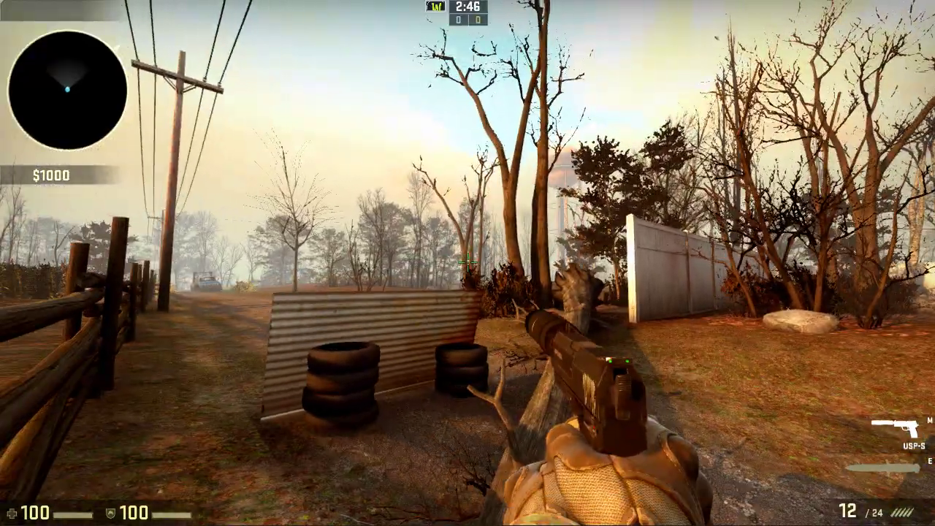
pyautogui.press('w')
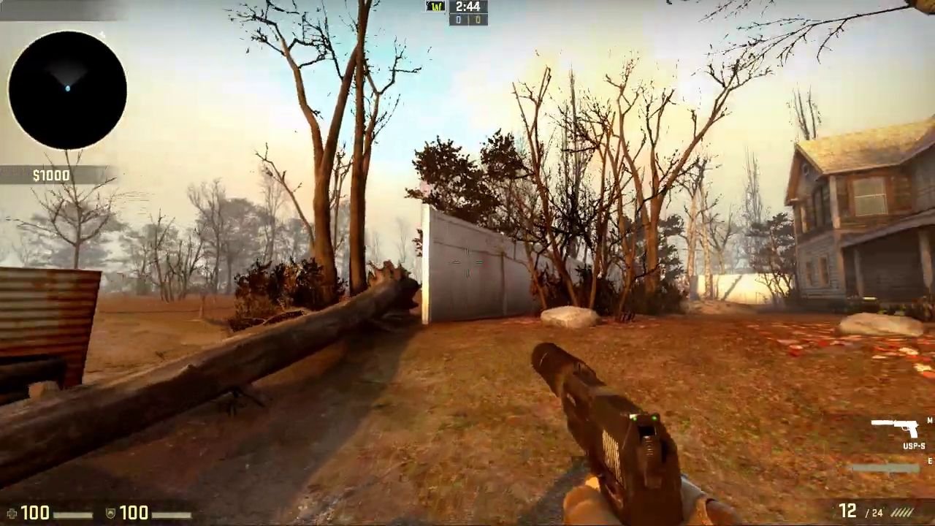
pyautogui.press('w')
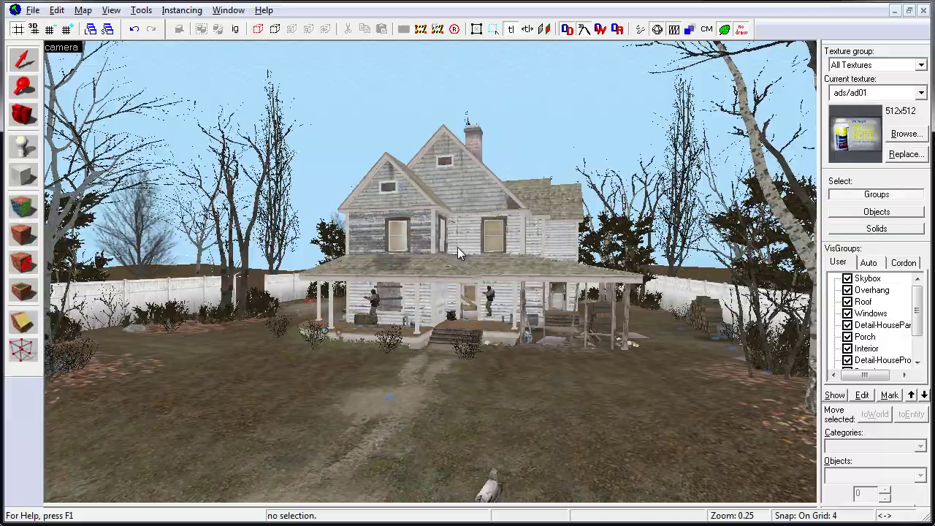
pyautogui.hotkey('ctrl', 'shift', 's')
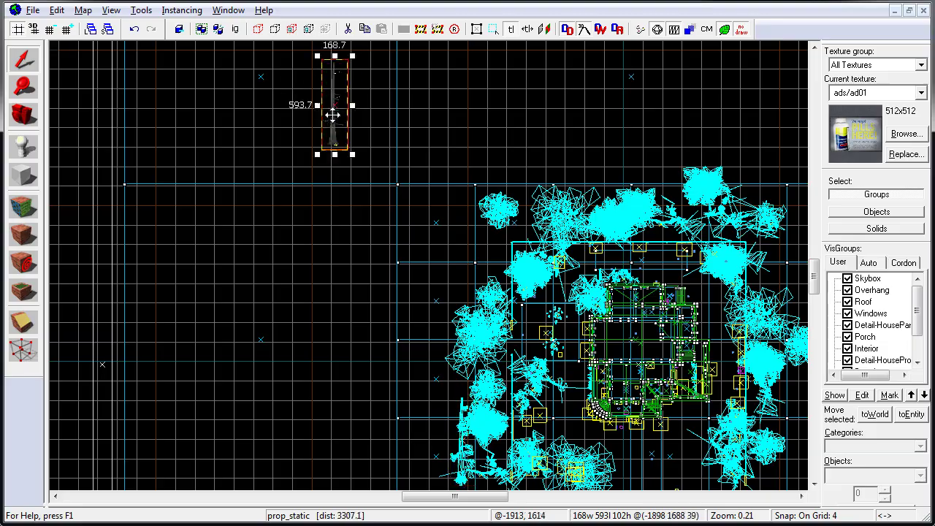
# Change the selected prop's model to props/cs_assault/water_tower.mdl and make it Not Solid.
pyautogui.hotkey('alt', 'Return')
pyautogui.click(543, 203)
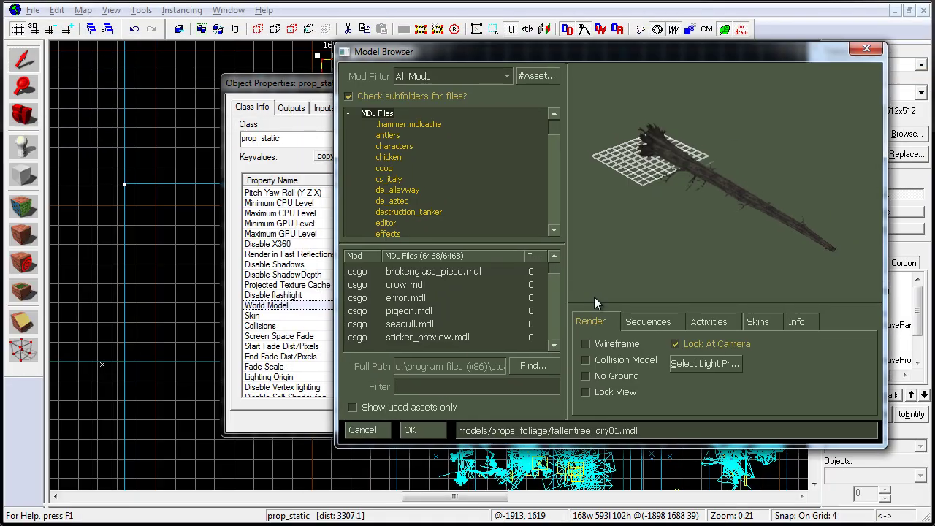
pyautogui.scroll(-2, 366, 329)
pyautogui.click(438, 417)
pyautogui.write('water')
pyautogui.click(349, 299)
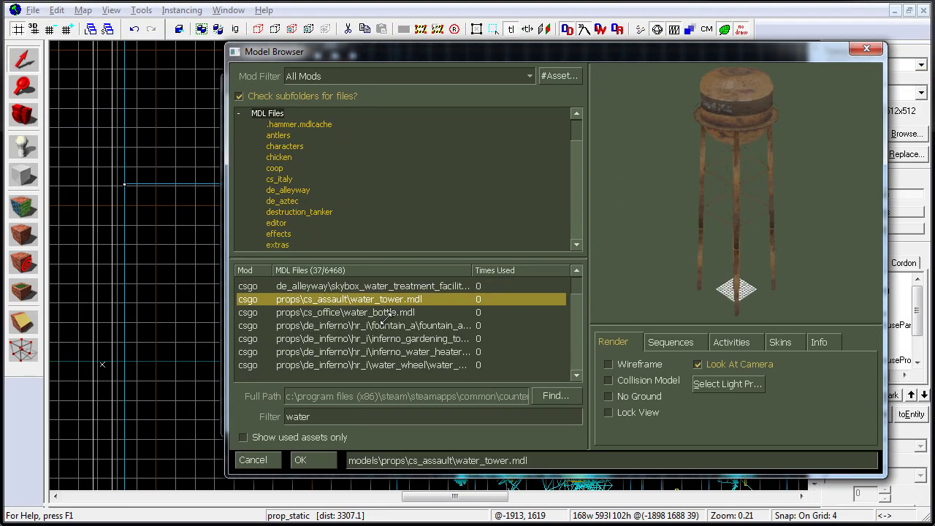
pyautogui.click(301, 460)
pyautogui.click(293, 326)
pyautogui.click(674, 421)
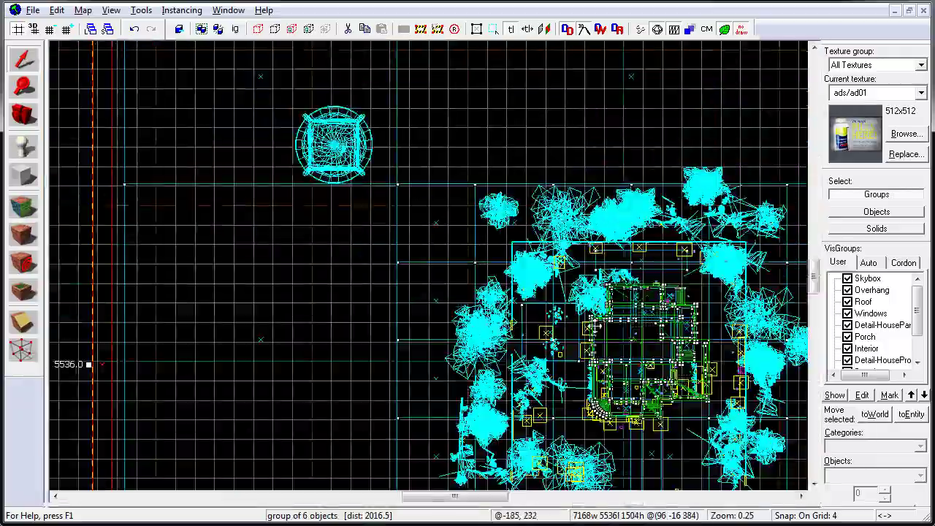